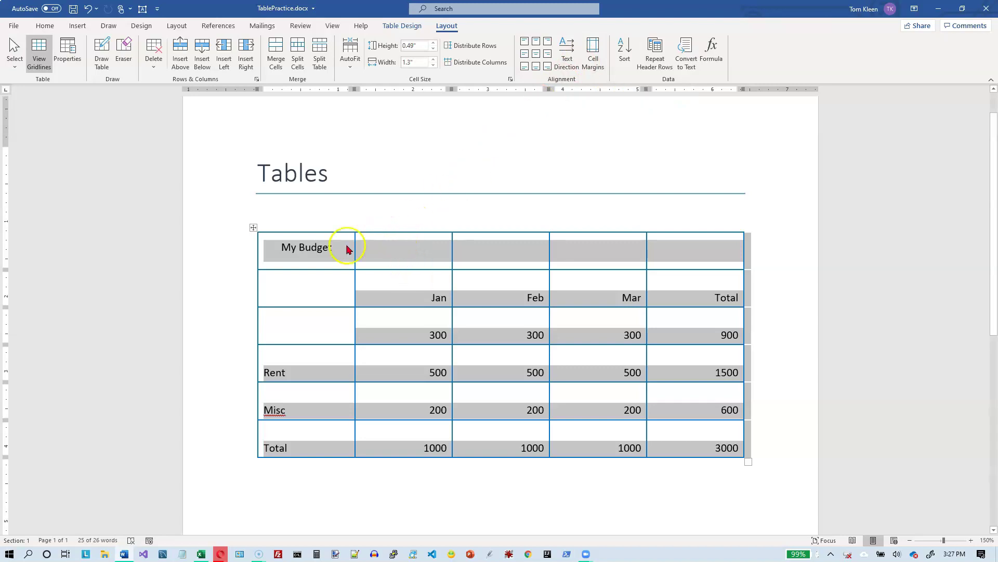
Select the budget table and raise its row height from 0.49" to 0.6".
click(253, 227)
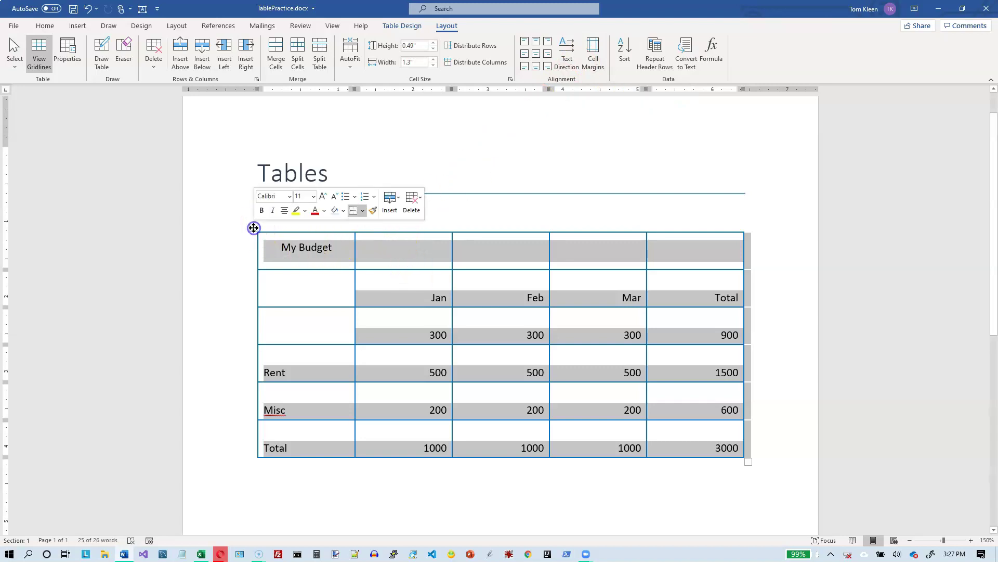
click(267, 239)
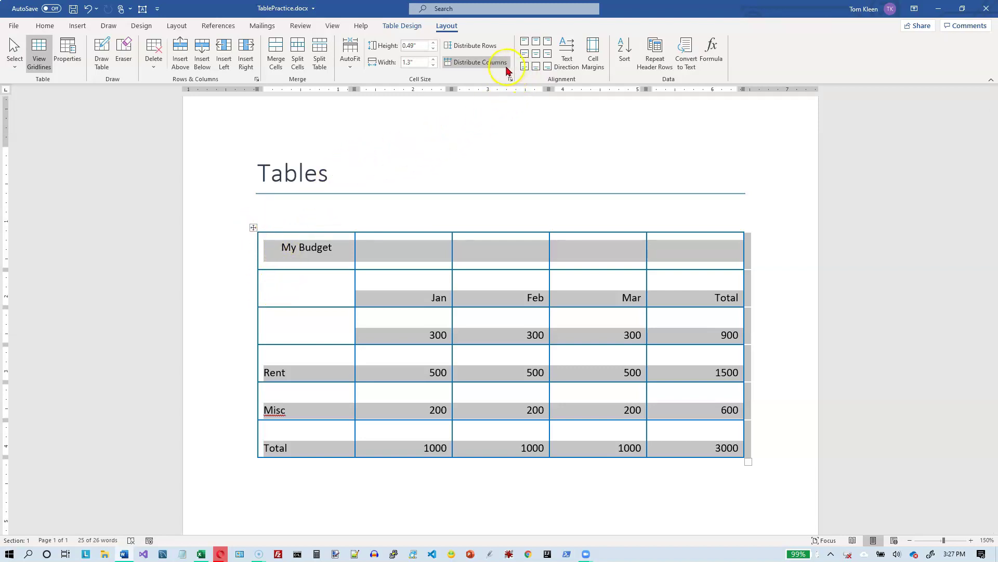
click(432, 43)
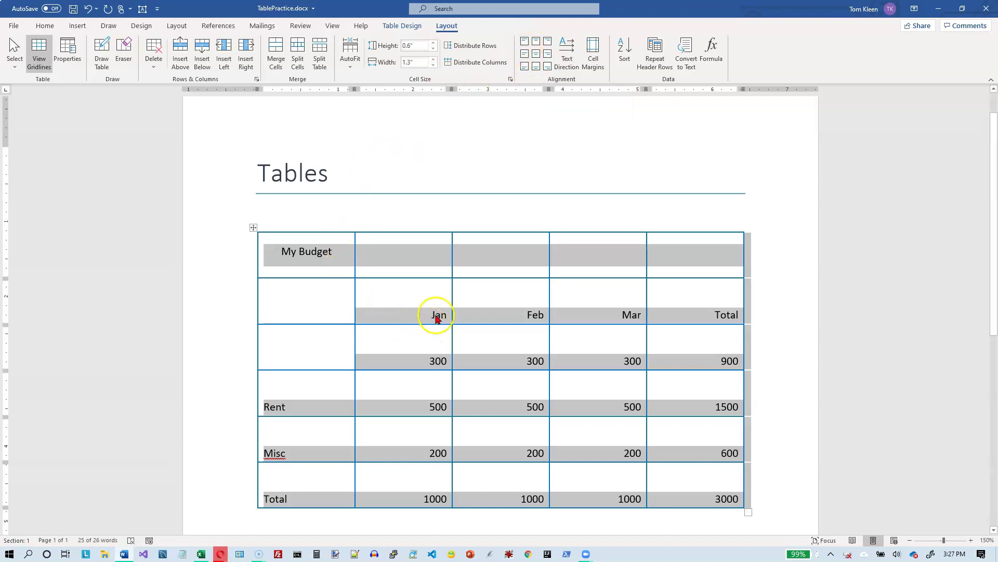
click(305, 261)
click(281, 252)
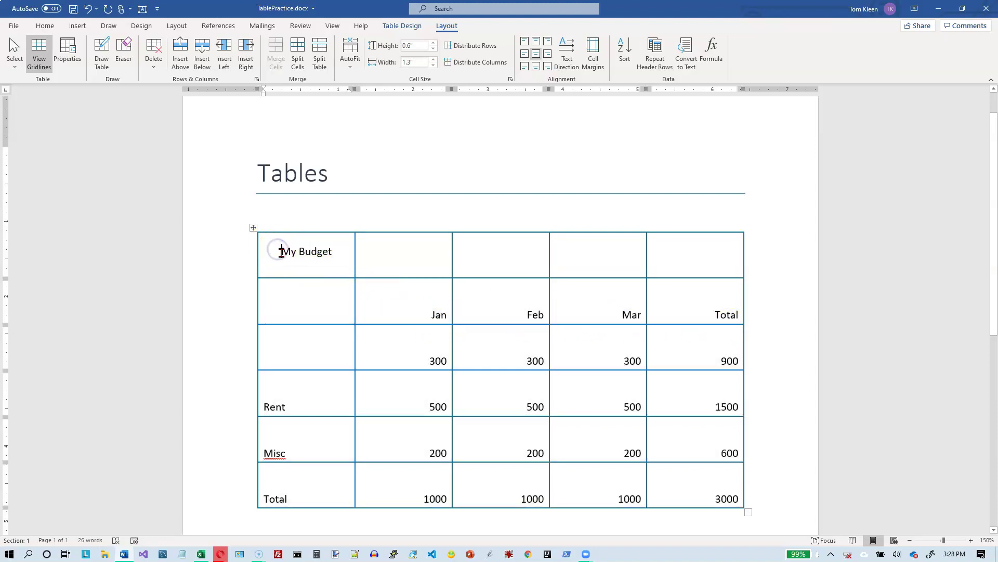
Set Spacing After to 0 pt in the My Budget row, then reselect the whole table.
click(246, 260)
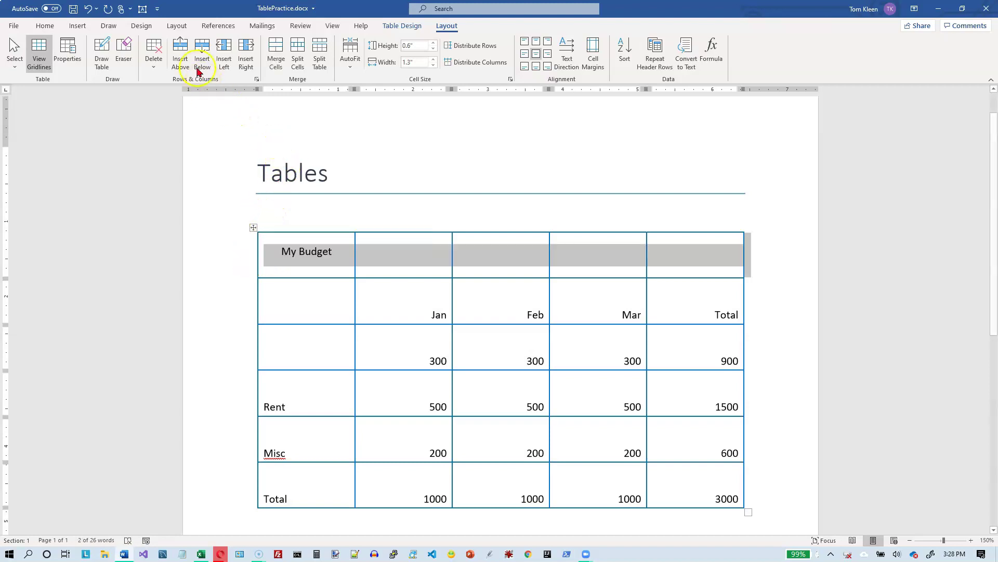
click(177, 25)
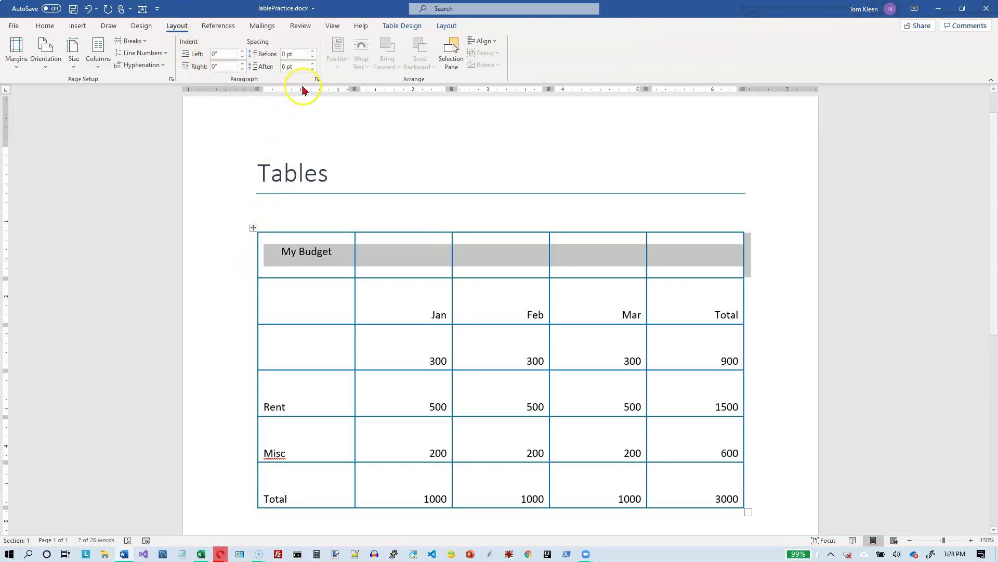
click(312, 69)
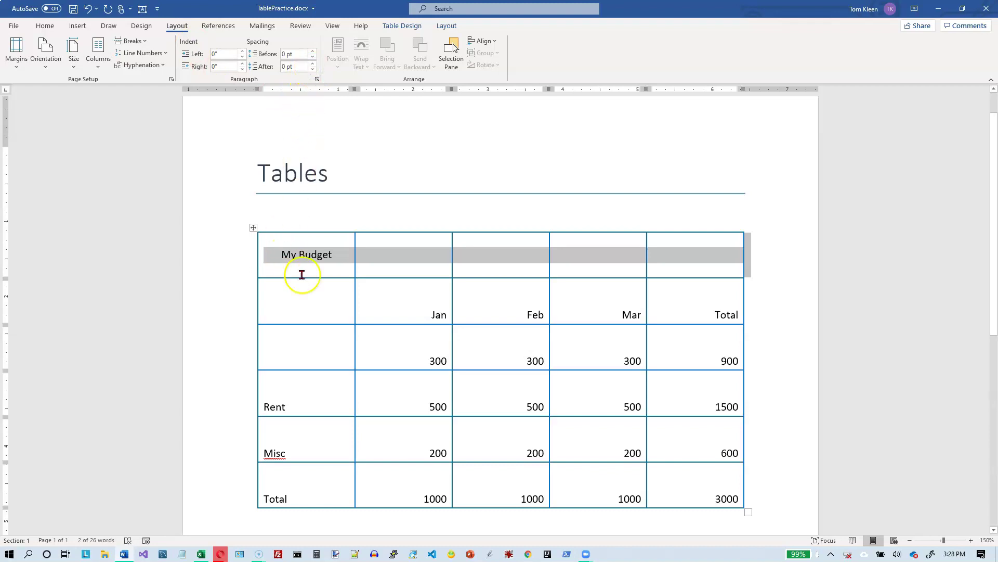
click(381, 315)
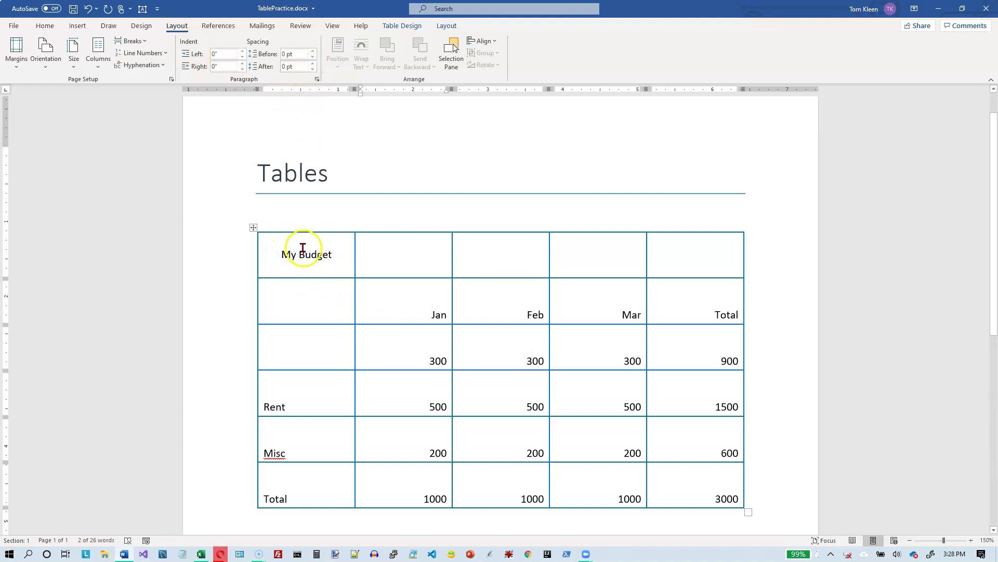
click(253, 227)
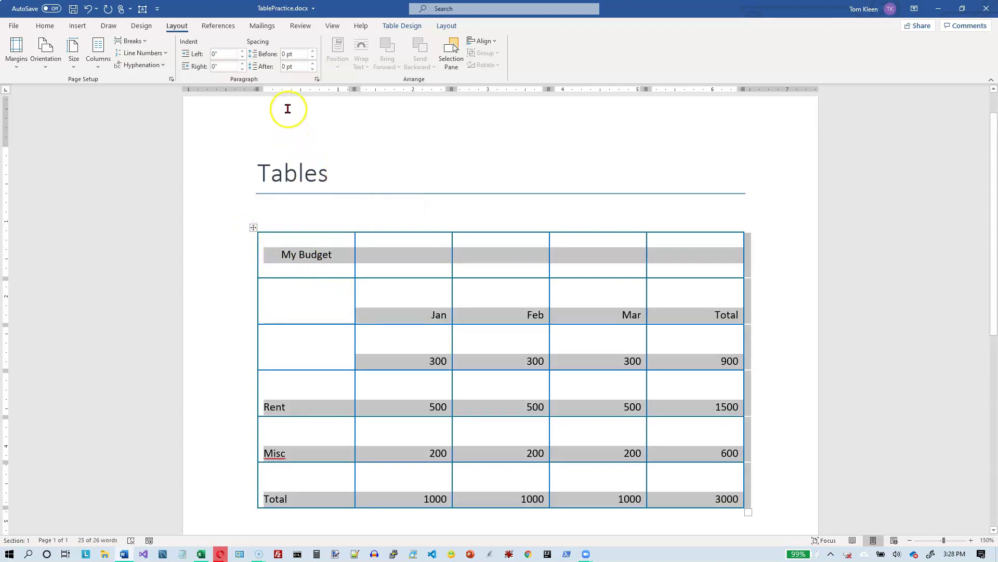
Try each cell alignment option on the table, finishing with Align Bottom Right.
click(444, 27)
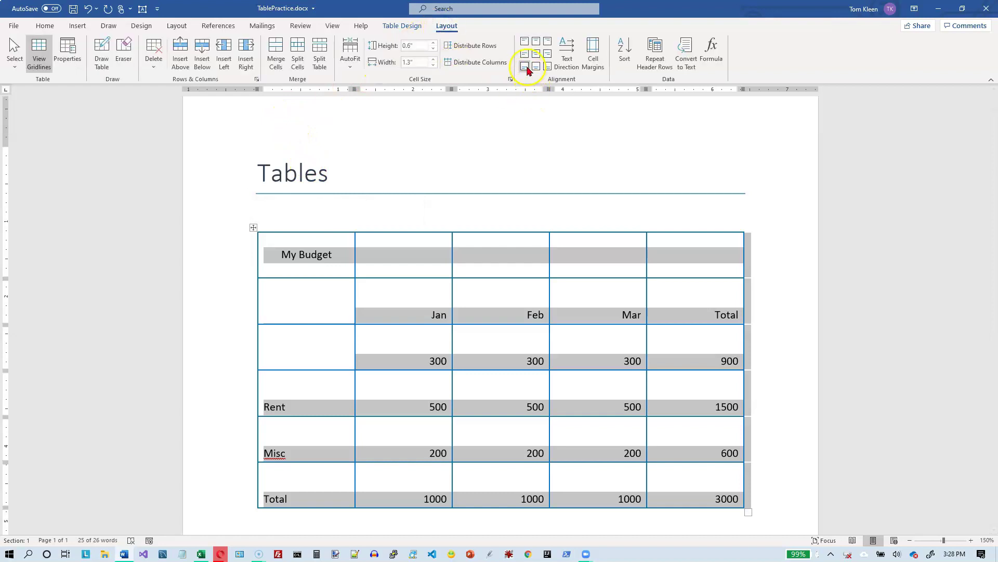
click(525, 41)
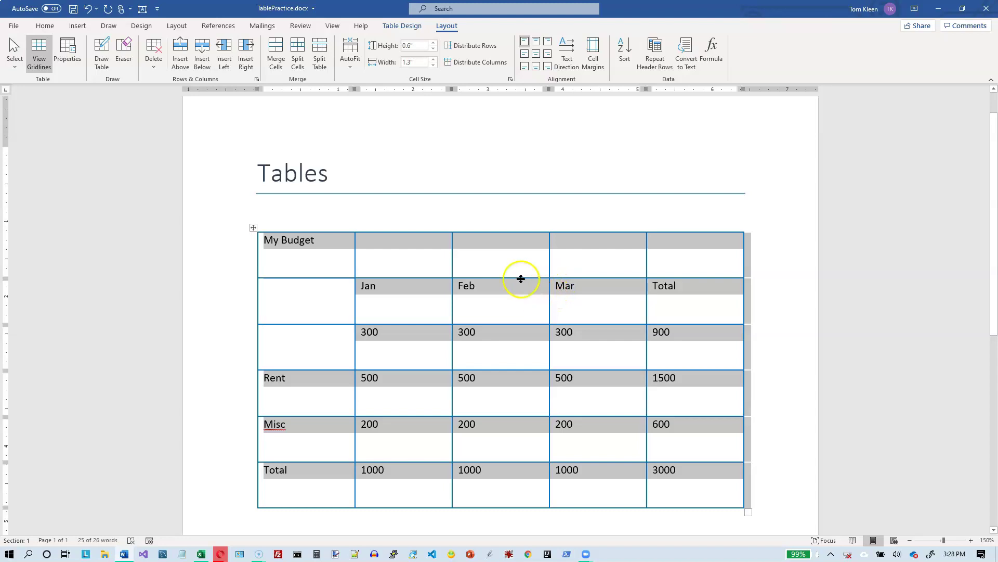
click(537, 41)
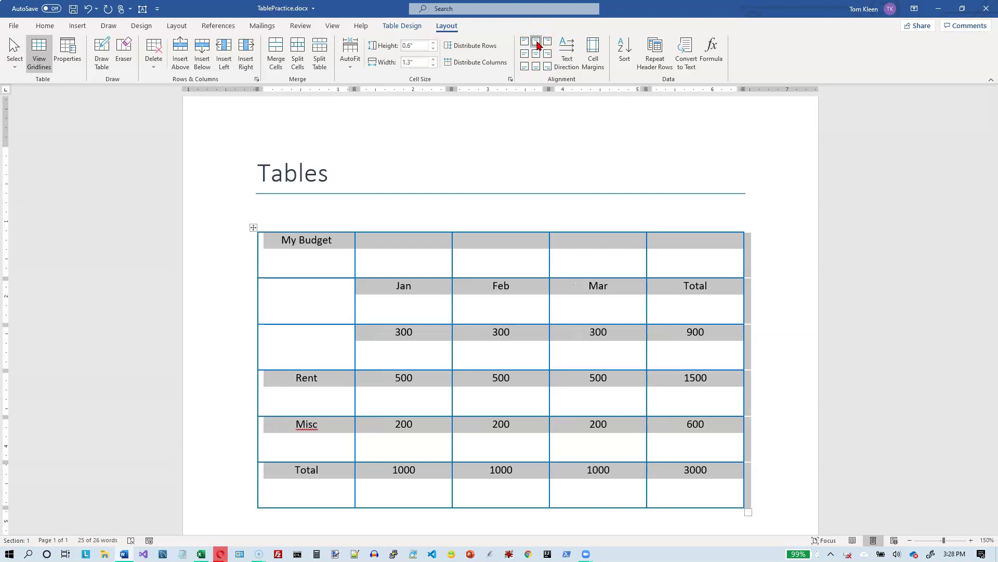
click(549, 44)
click(549, 45)
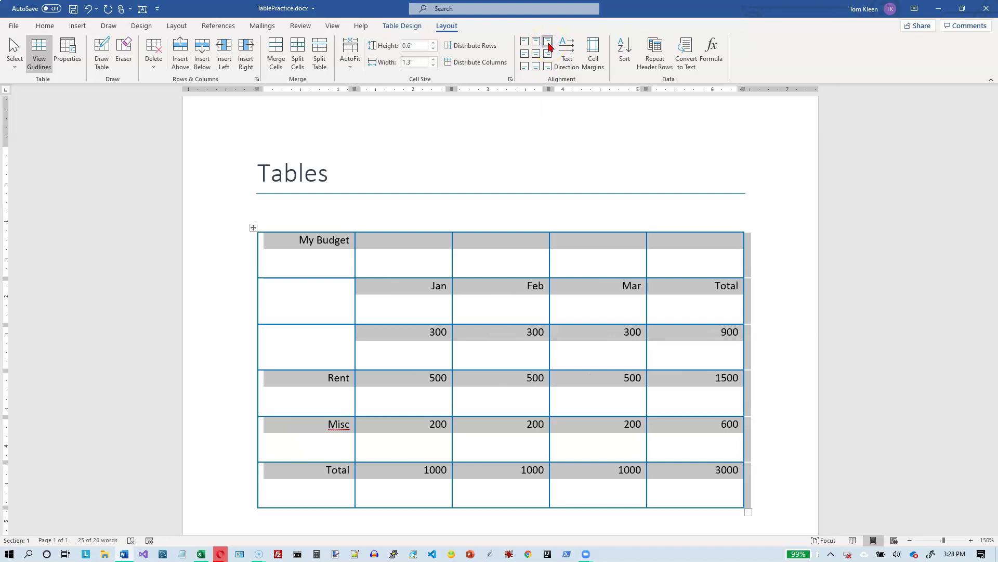
click(526, 54)
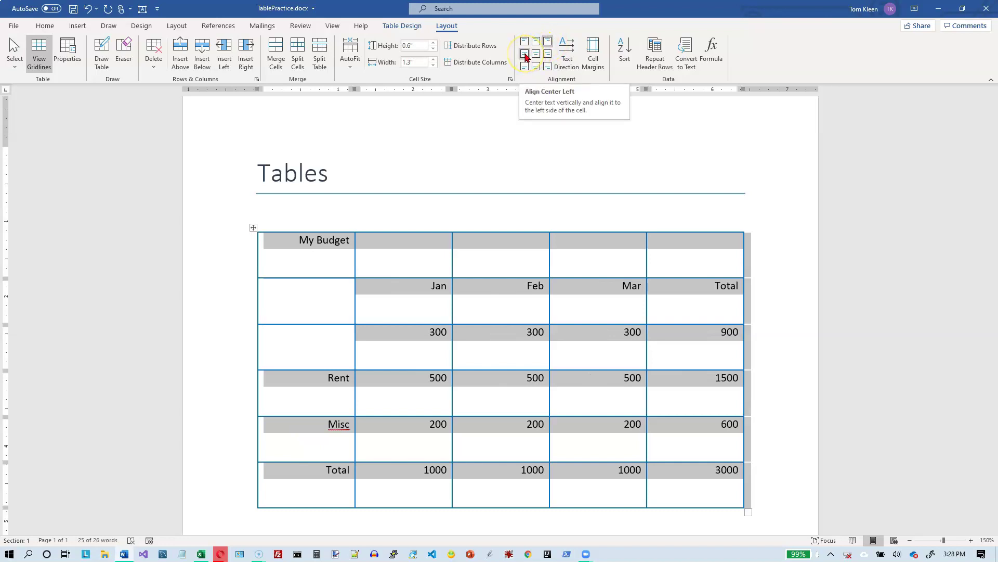
click(526, 55)
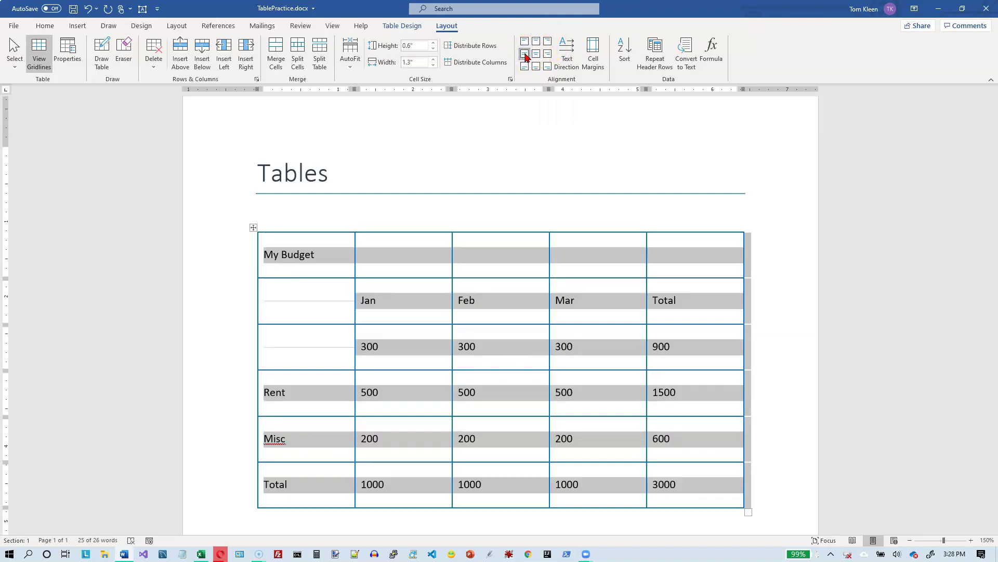
click(536, 54)
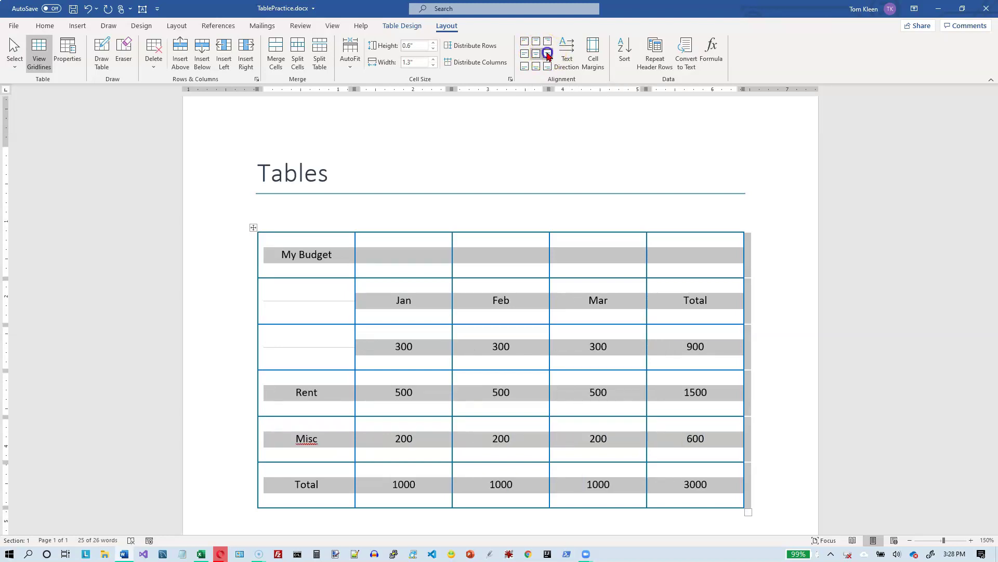
click(548, 55)
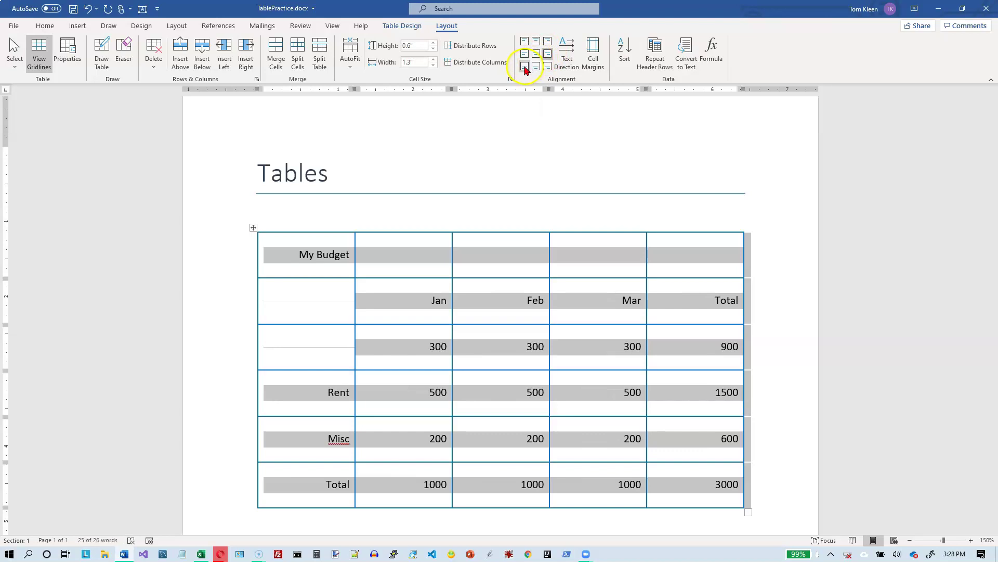
click(525, 67)
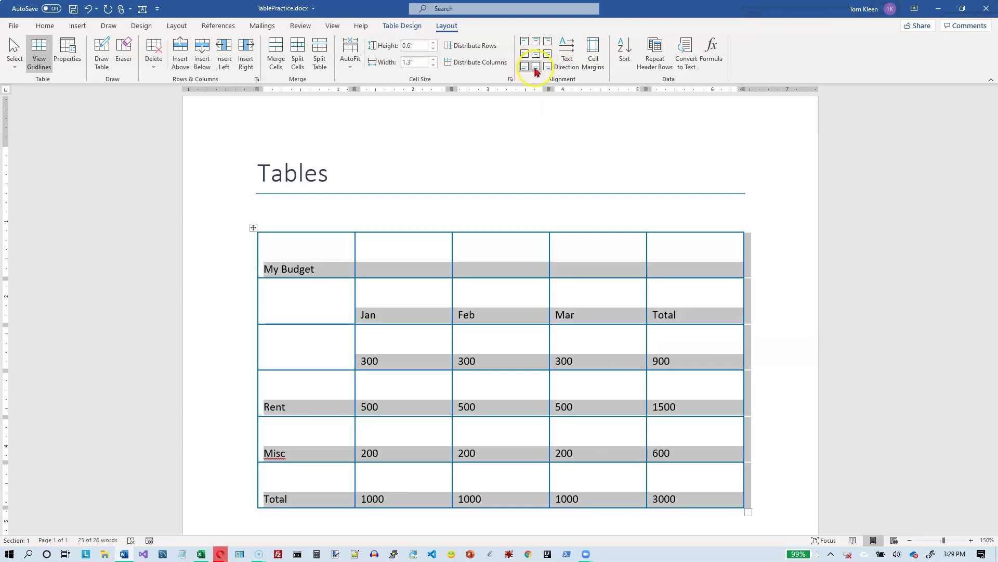
click(535, 67)
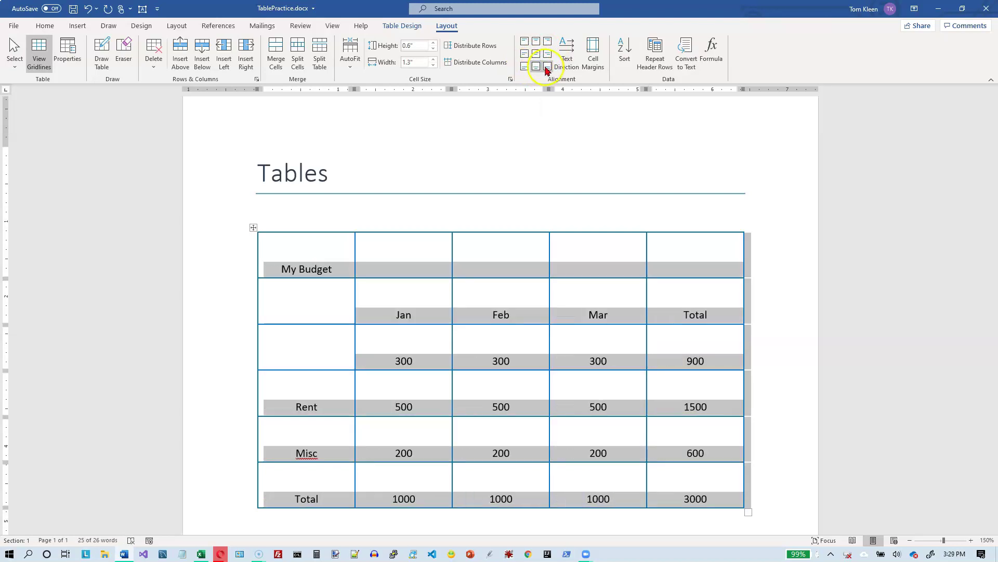
click(547, 67)
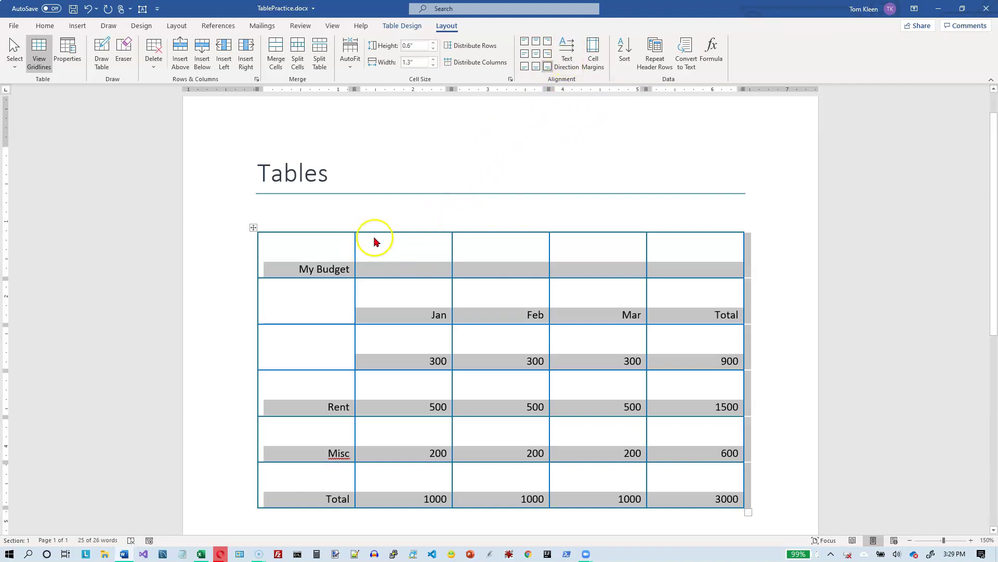
Cycle the table's text direction back to horizontal and align all cells center-left.
click(564, 60)
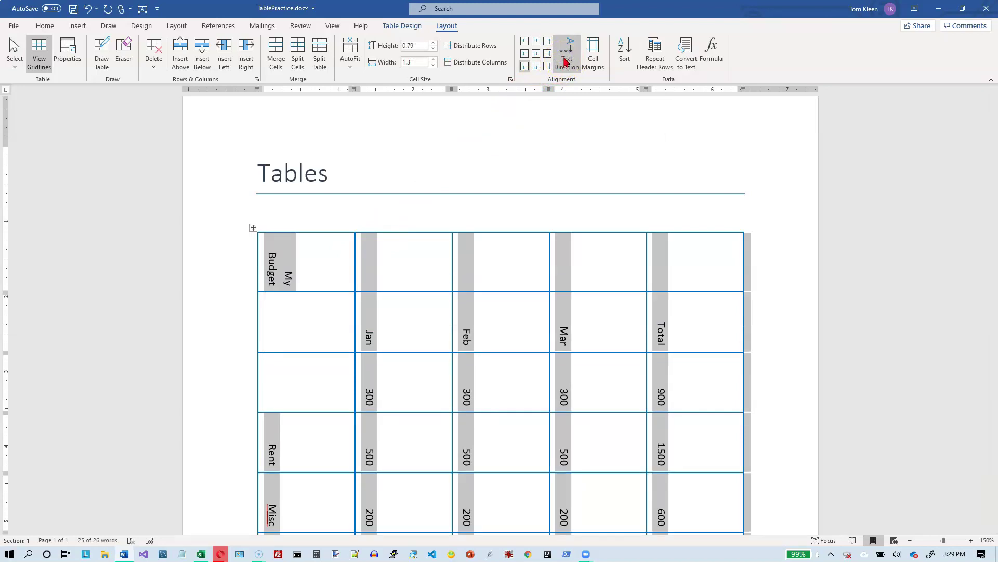
click(565, 60)
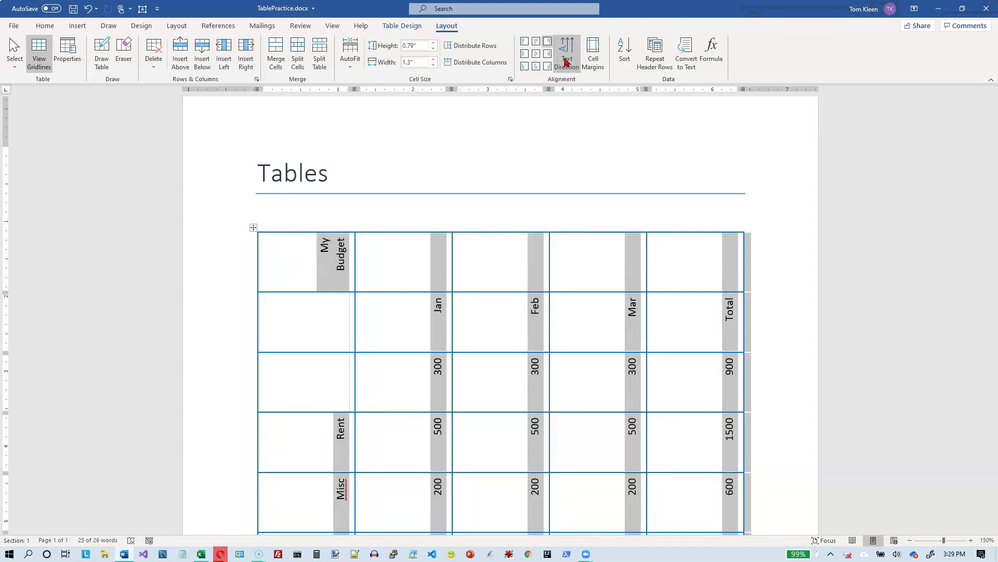
click(566, 60)
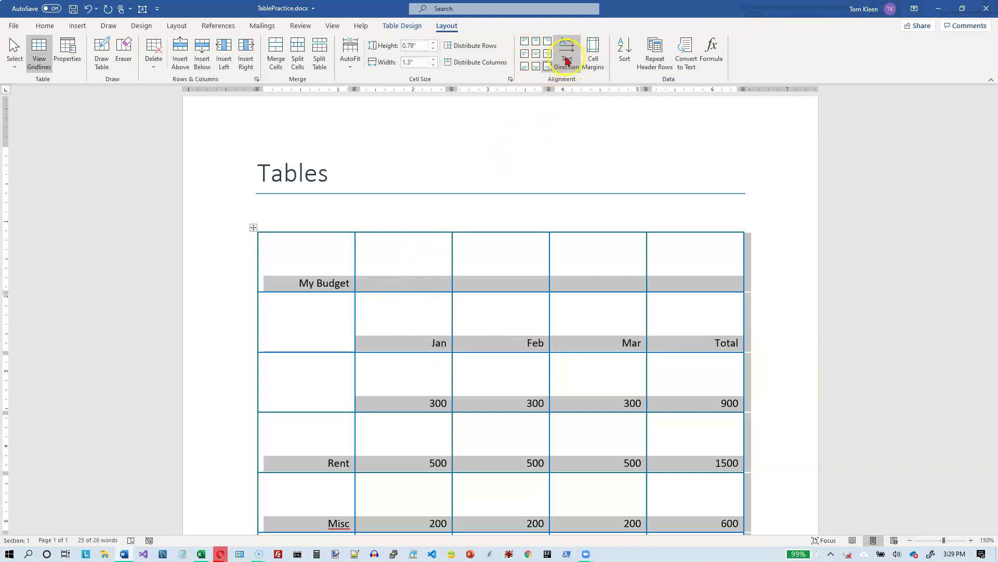
click(537, 54)
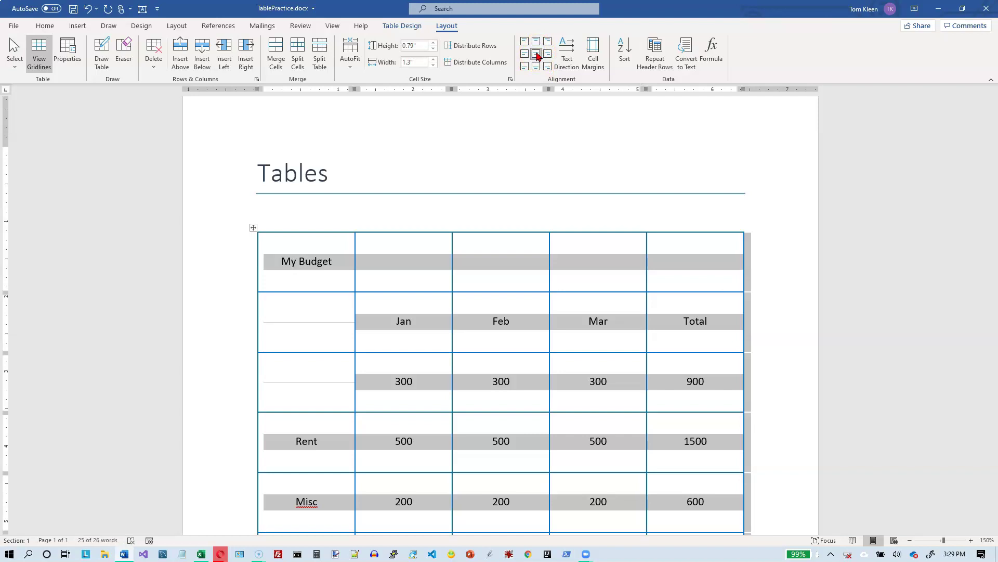
click(527, 54)
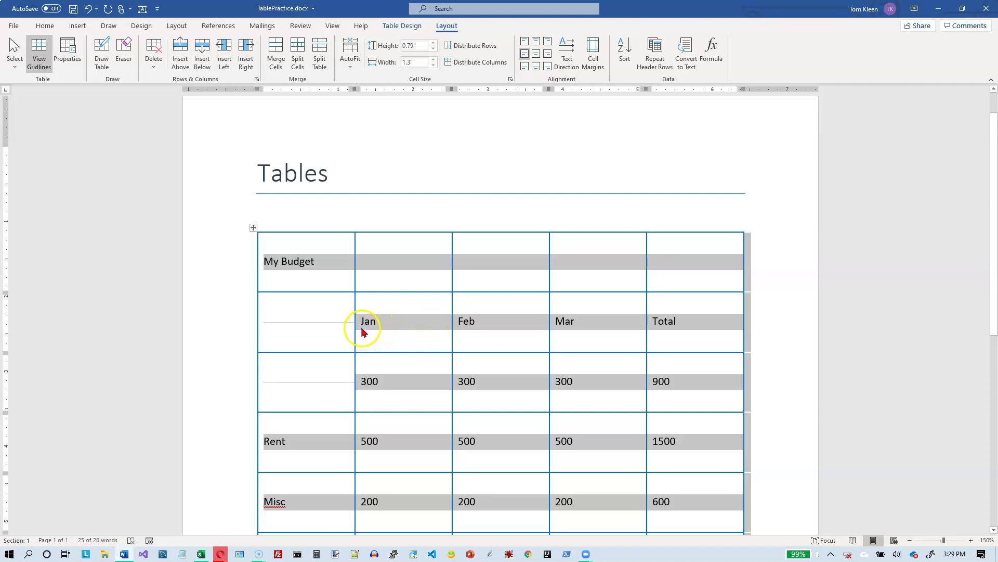
Set the table's default left cell margin to 0".
click(594, 50)
drag(499, 216, 508, 135)
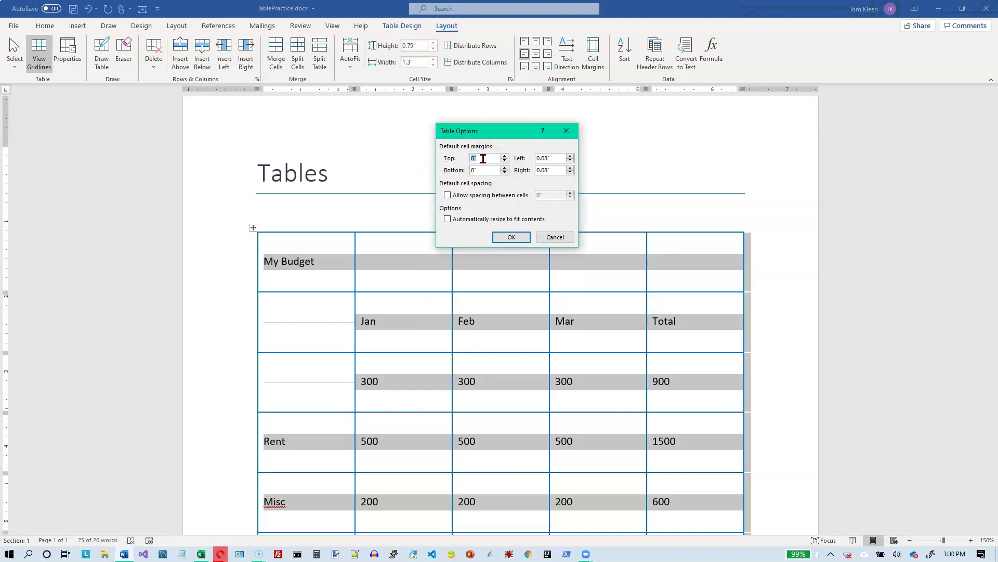
click(542, 158)
click(571, 162)
click(519, 238)
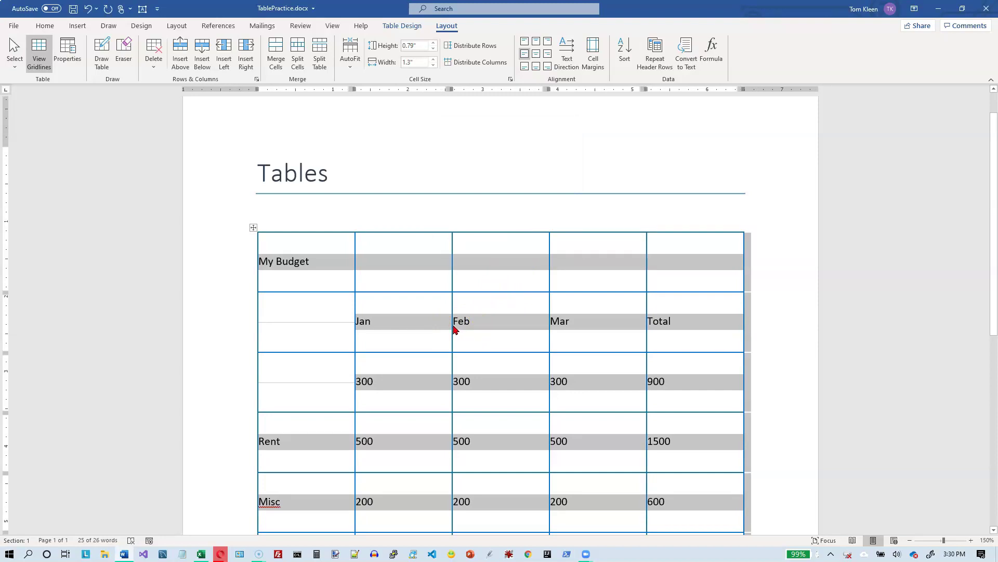
Widen the default left cell margin to 0.25".
click(468, 325)
click(593, 52)
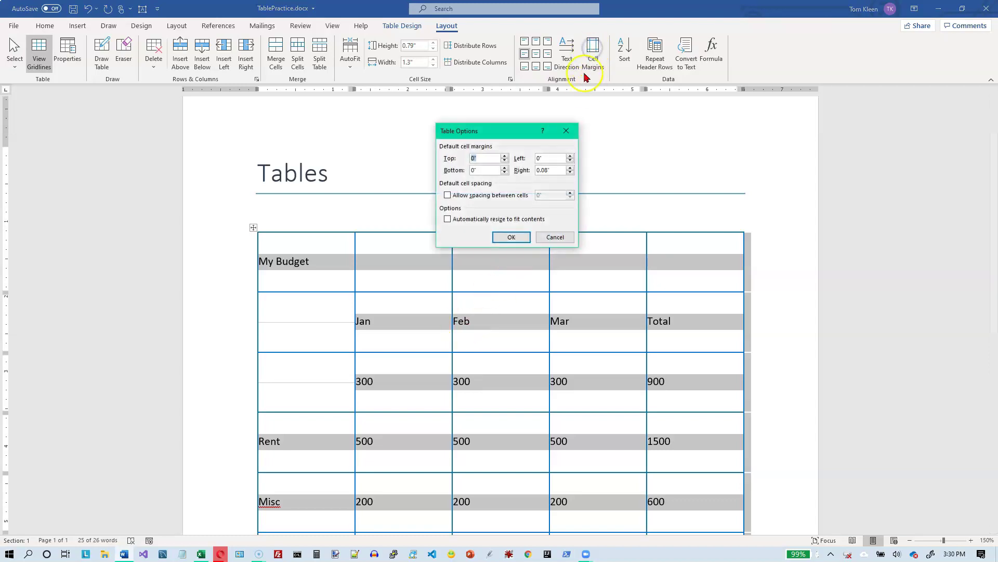
click(570, 156)
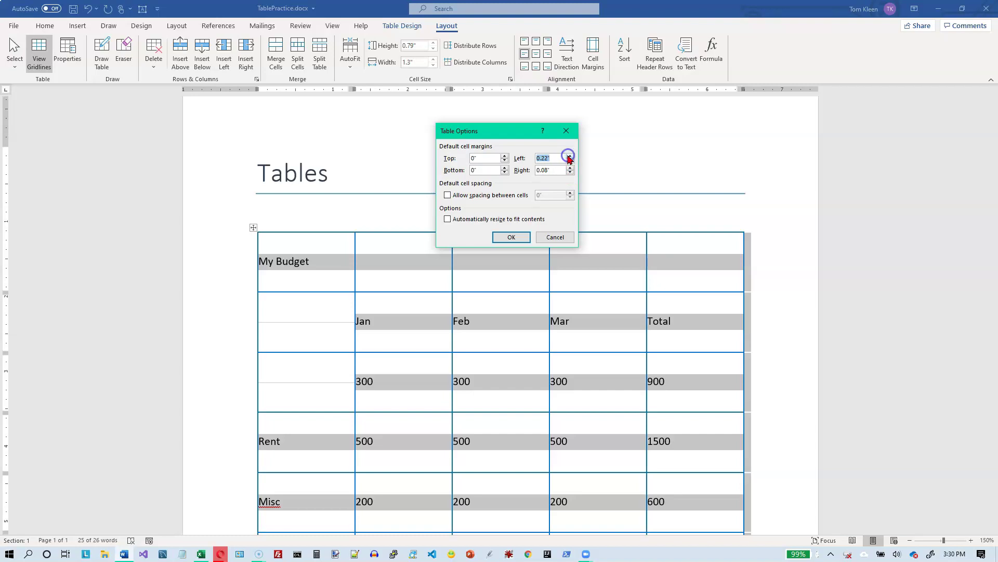
click(514, 241)
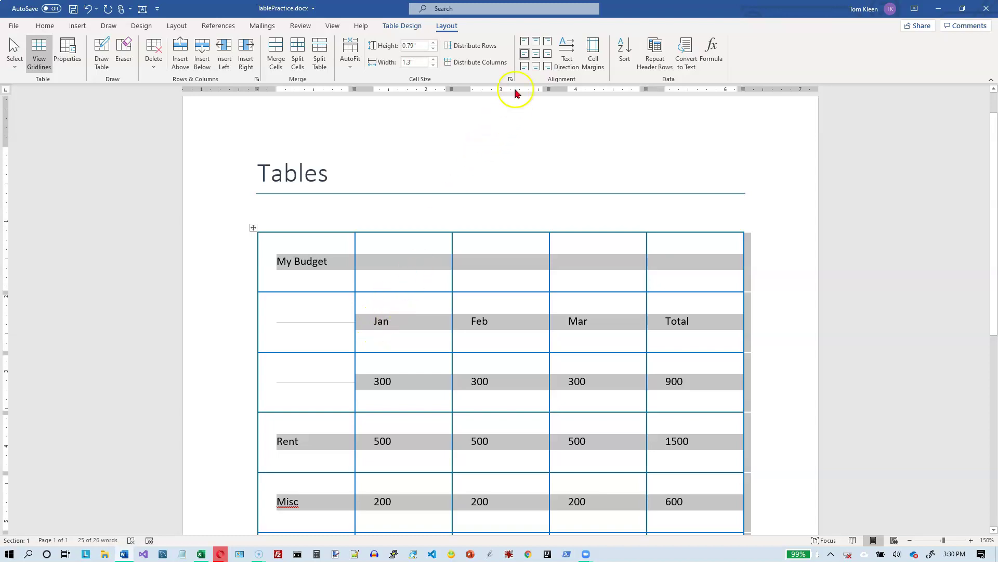
Align the cell text top-left and set a 0.1" default top cell margin.
click(525, 44)
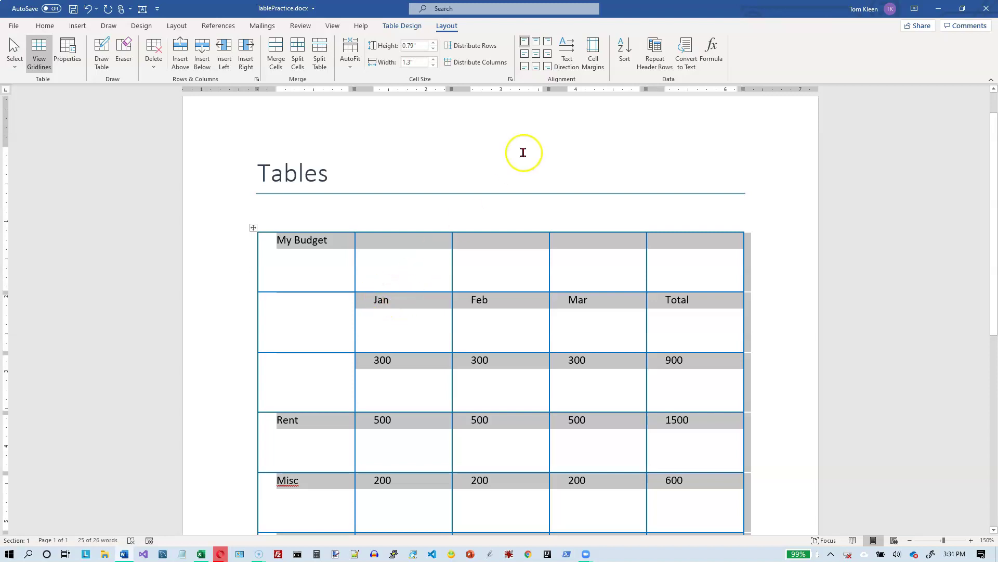
click(590, 63)
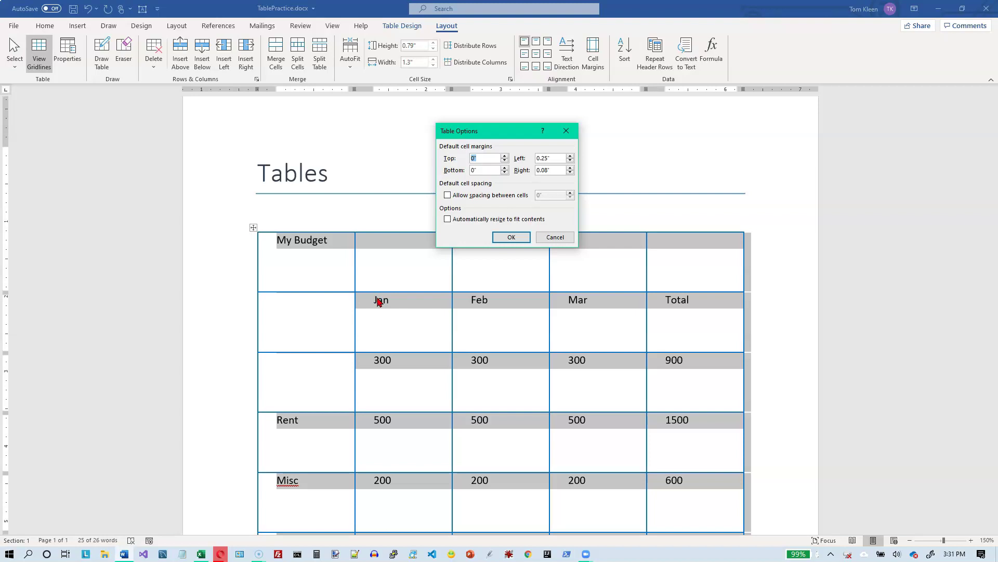
click(504, 156)
click(504, 156)
click(502, 235)
Select the whole budget table from the Jan cell with Ctrl+A.
click(387, 315)
key(ctrl+a)
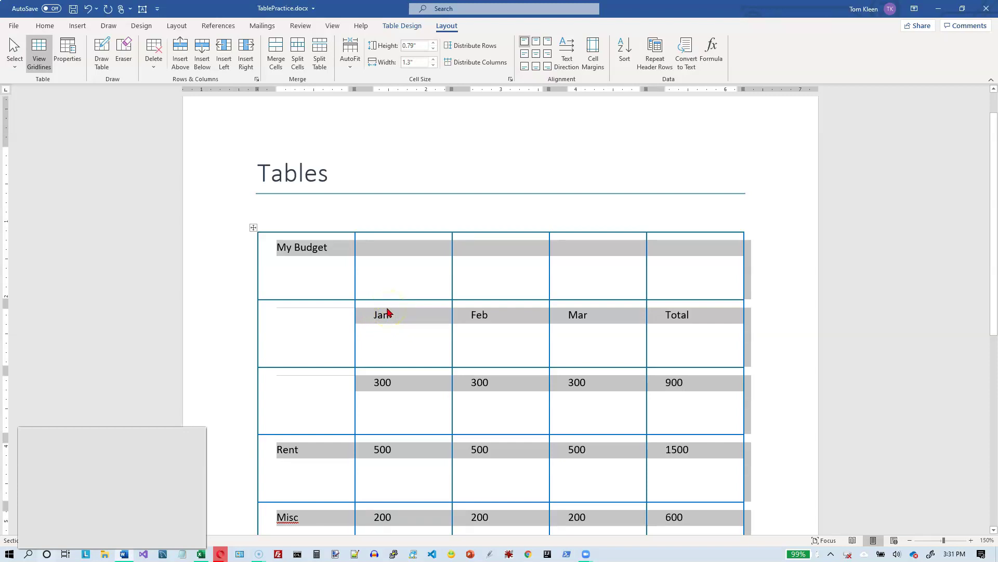
click(391, 302)
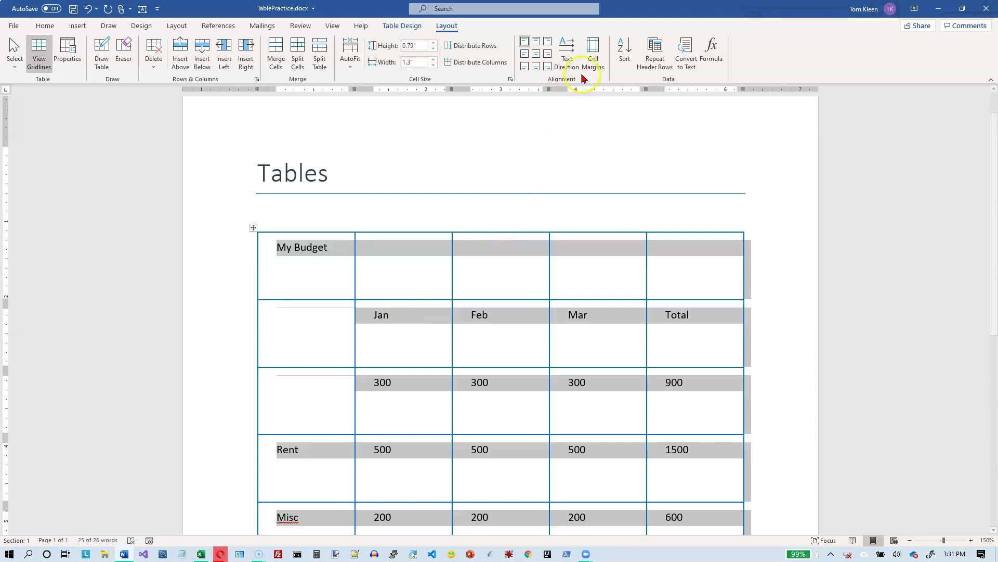
Allow 0.1" spacing between the table's cells, review the result, and reopen Cell Margins.
click(593, 51)
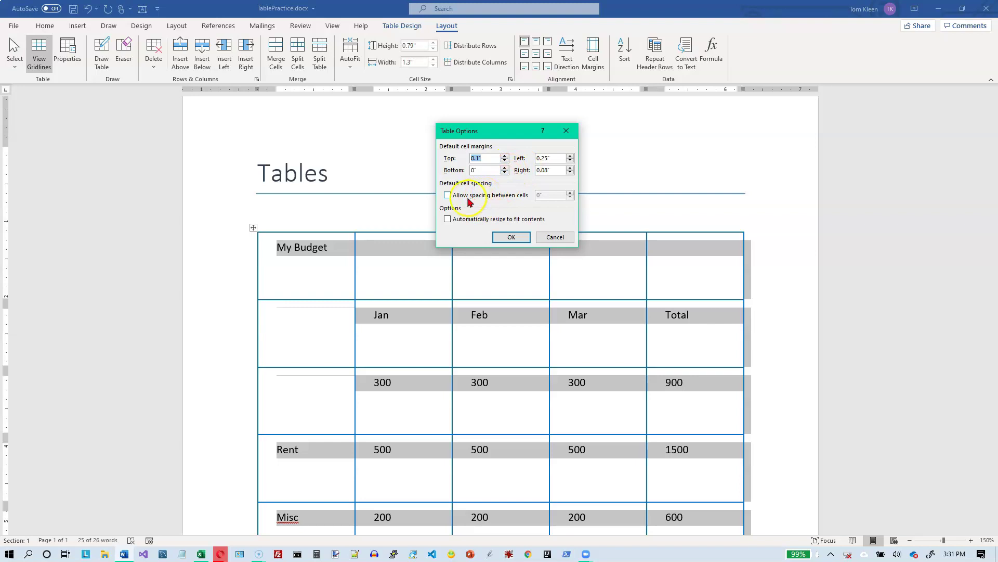
click(448, 196)
click(570, 192)
click(569, 193)
click(569, 193)
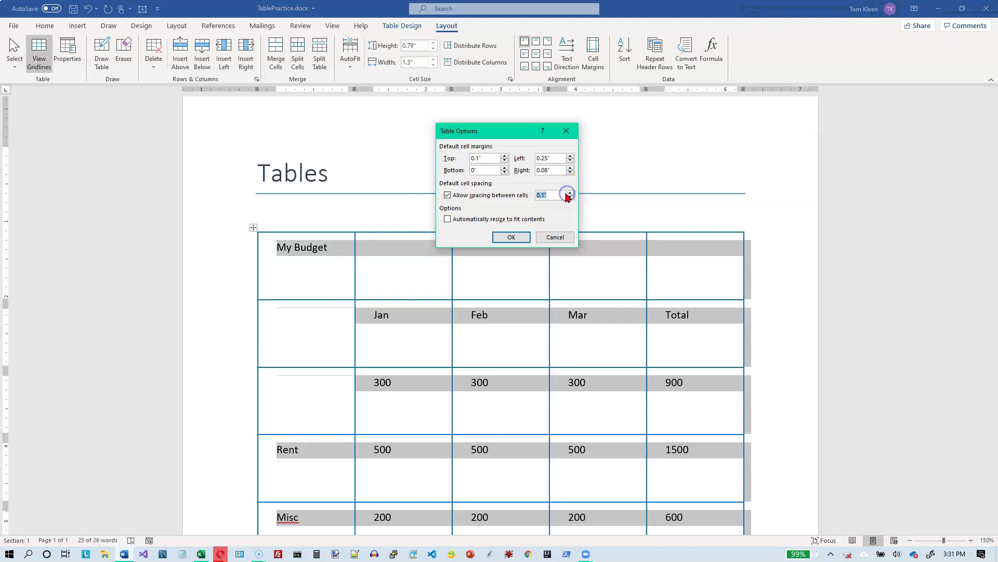
click(512, 237)
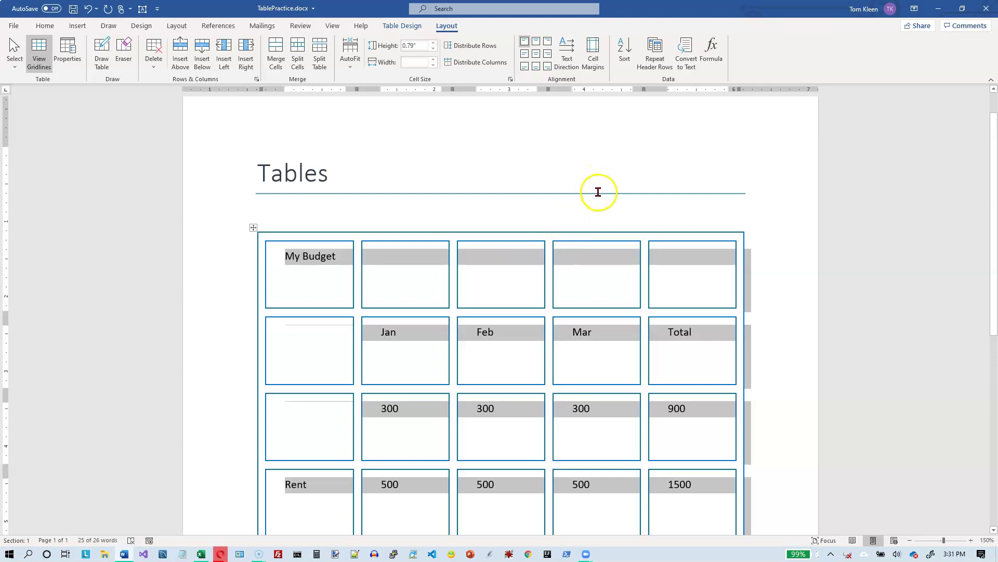
scroll(598, 192, down, 3)
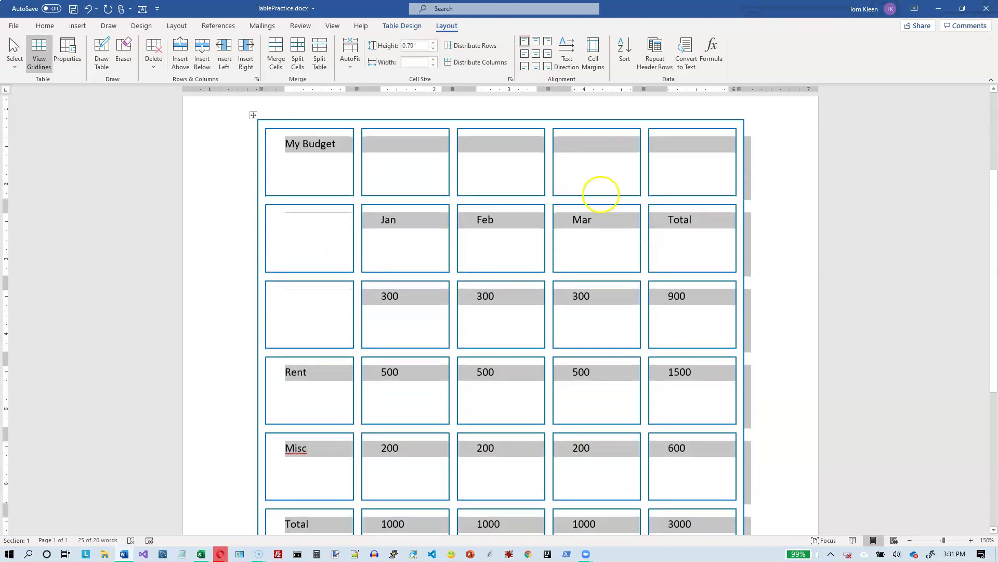
scroll(588, 183, up, 4)
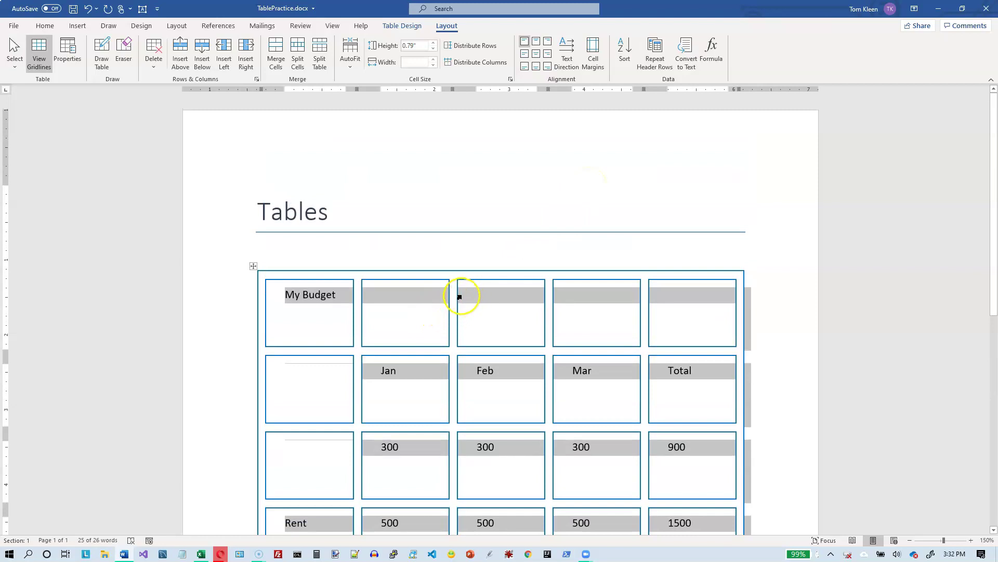
click(592, 54)
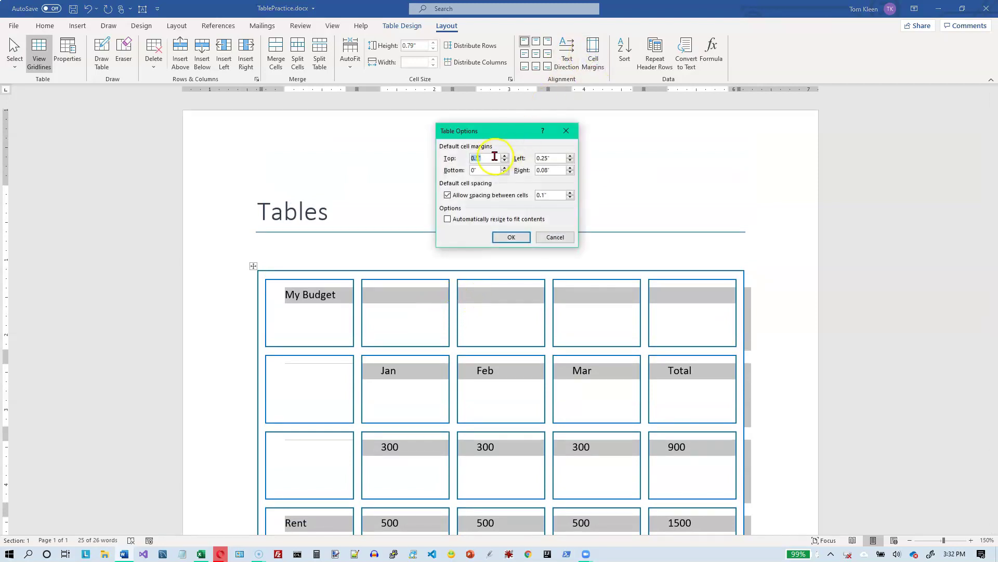